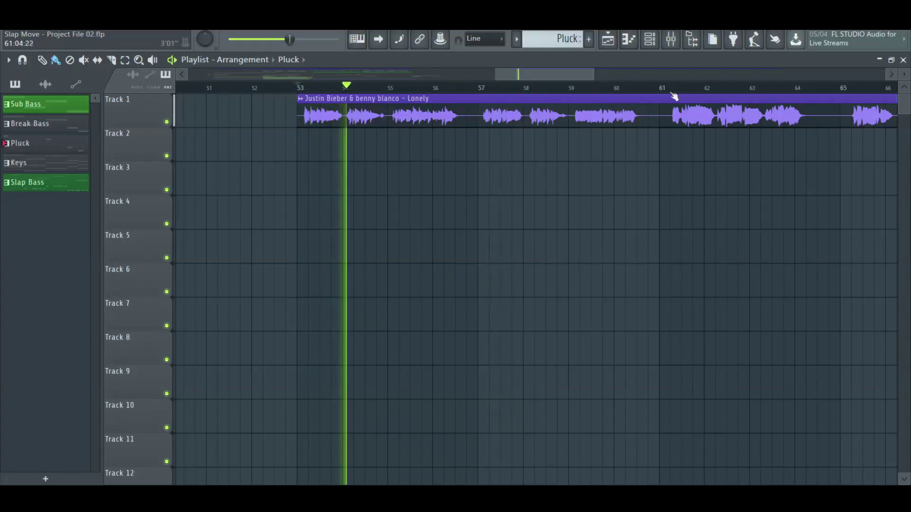
# Step: Raise the project tempo from 80 to 105 BPM
pyautogui.click(670, 88)
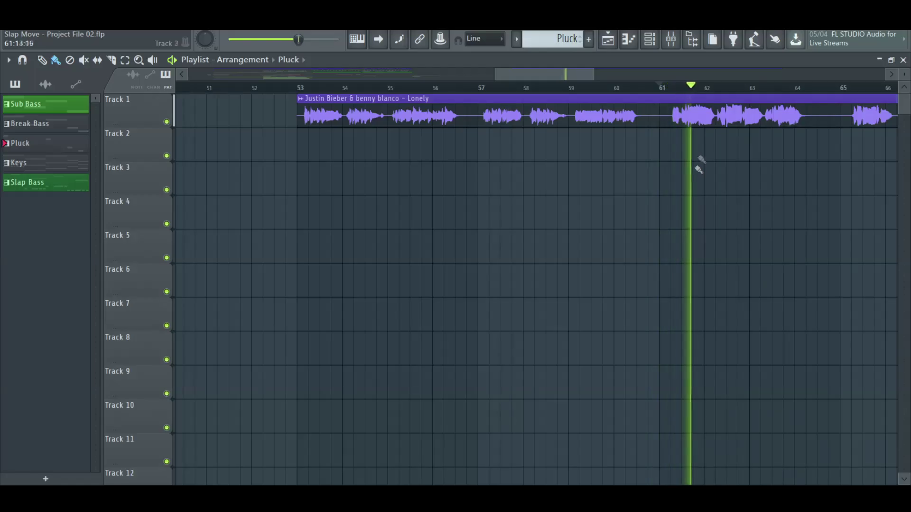
pyautogui.scroll(-2, 646, 157)
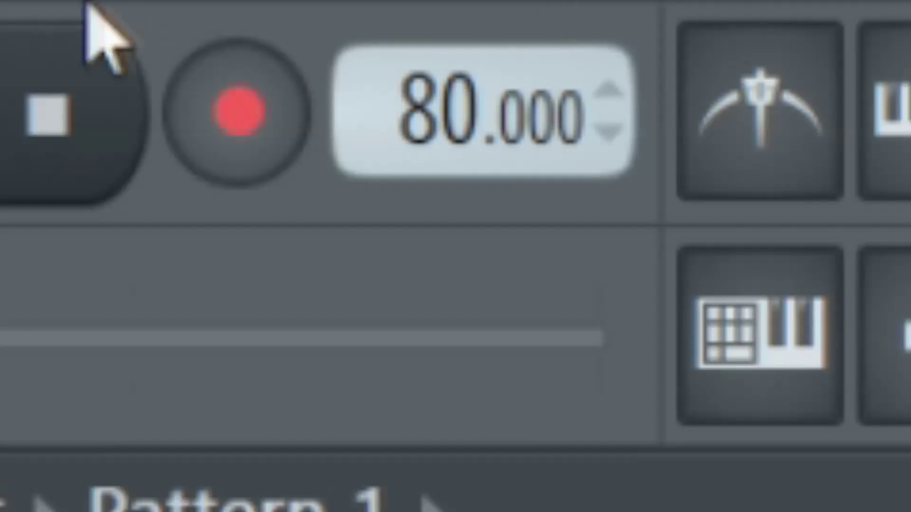
pyautogui.moveTo(447, 112); pyautogui.dragTo(447, 17)
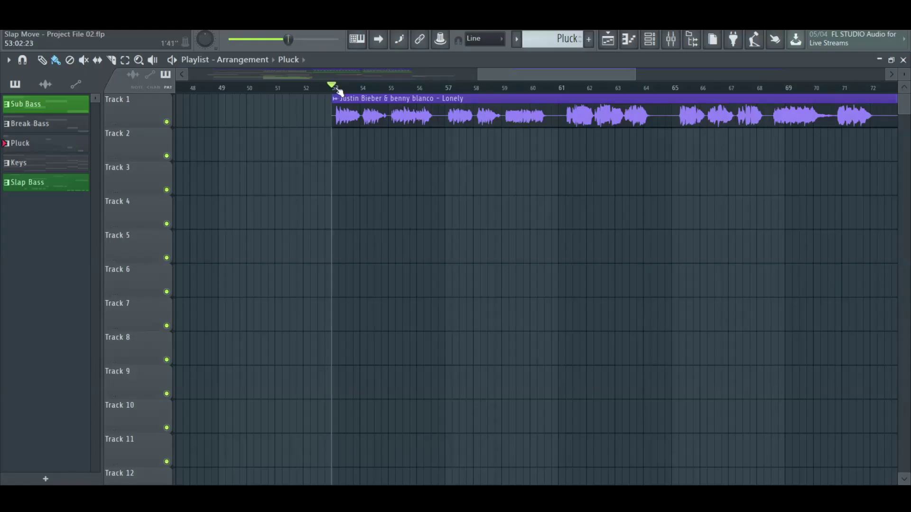
pyautogui.press('space')
# Step: Set the Lonely acapella's time-stretching mode to Stretch and play it back
pyautogui.click(361, 113)
pyautogui.doubleClick(360, 114)
pyautogui.click(420, 291)
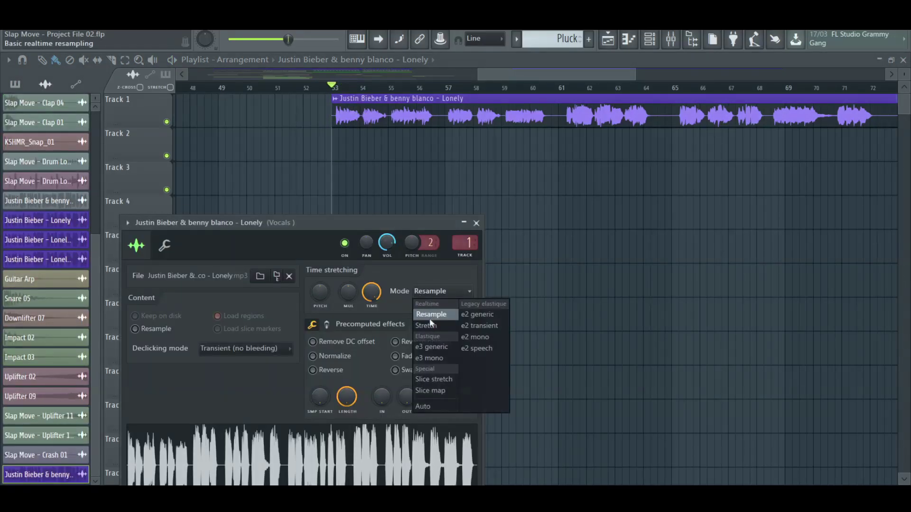
pyautogui.click(433, 327)
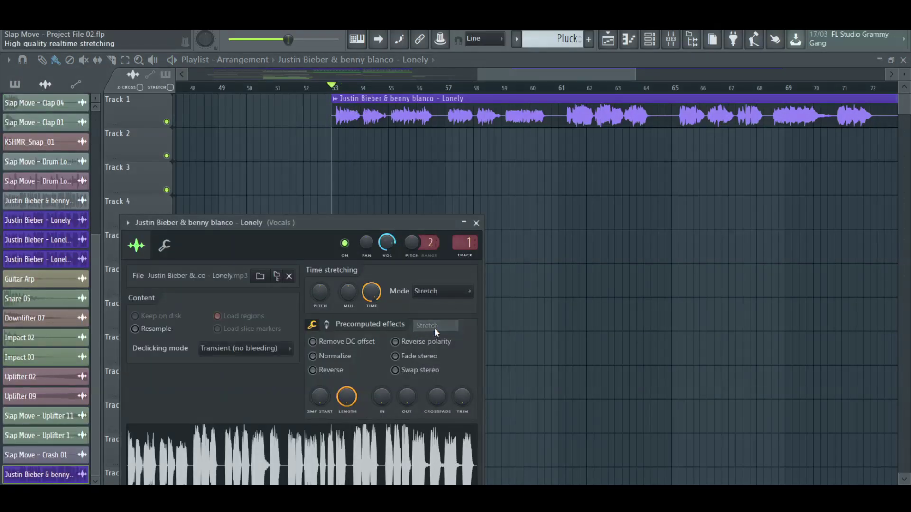
pyautogui.click(476, 223)
pyautogui.press('space')
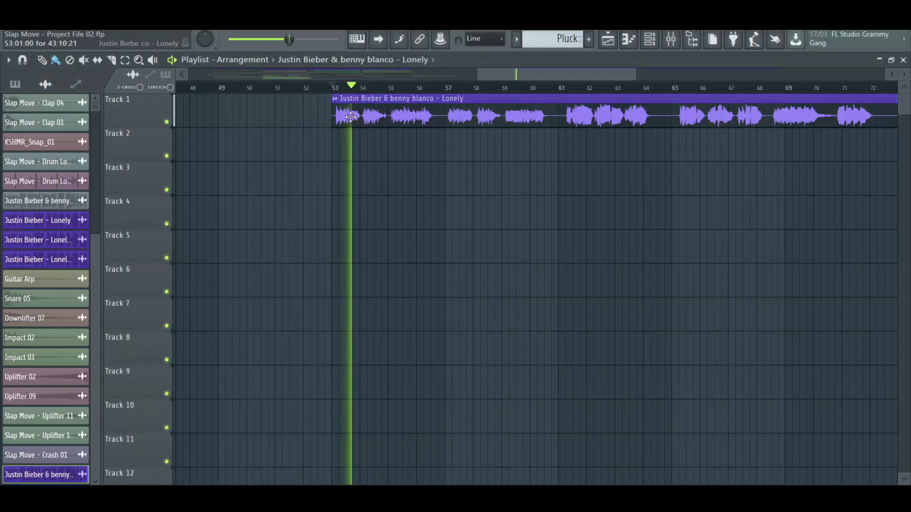
pyautogui.press('space')
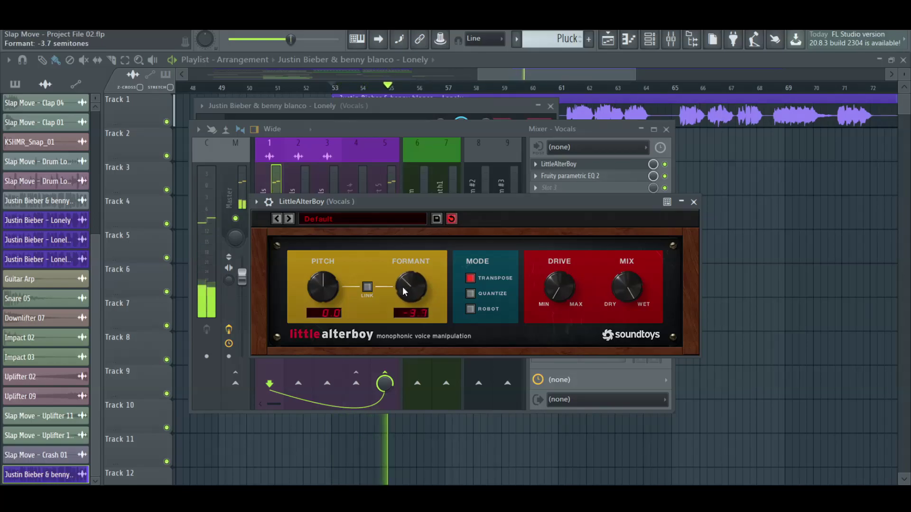
# Step: Lower the Vocals channel's LittleAlterBoy Formant knob to -4.3 semitones
pyautogui.moveTo(403, 287); pyautogui.dragTo(403, 293)
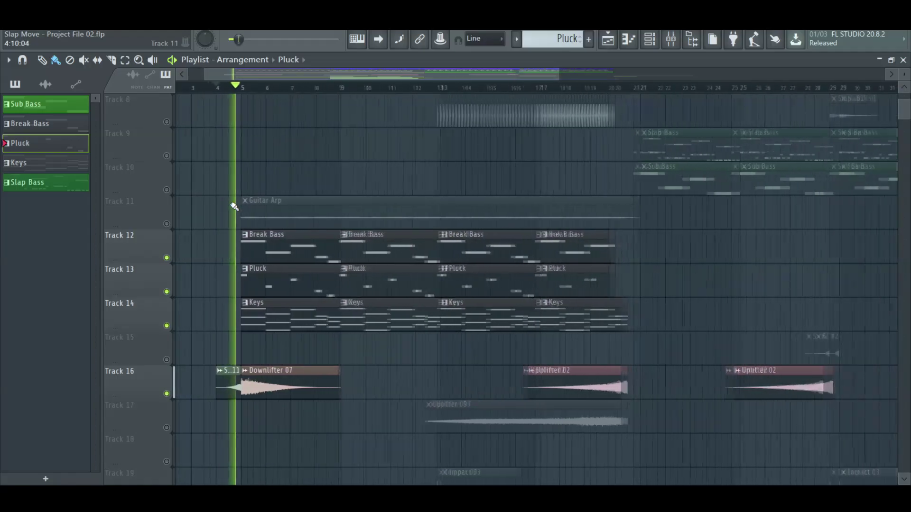
# Step: Unmute Track 11's Guitar Arp to join the Break Bass, Pluck and Keys
pyautogui.scroll(-1, 232, 203)
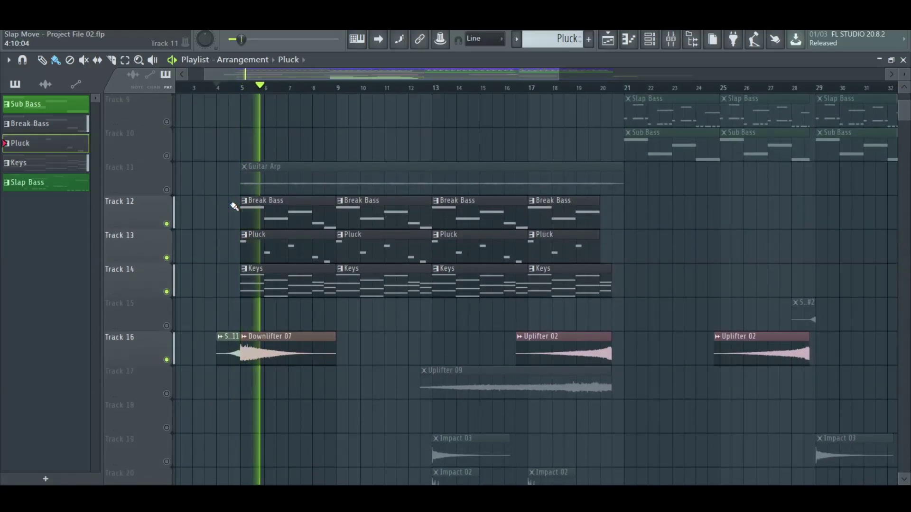
pyautogui.click(167, 190)
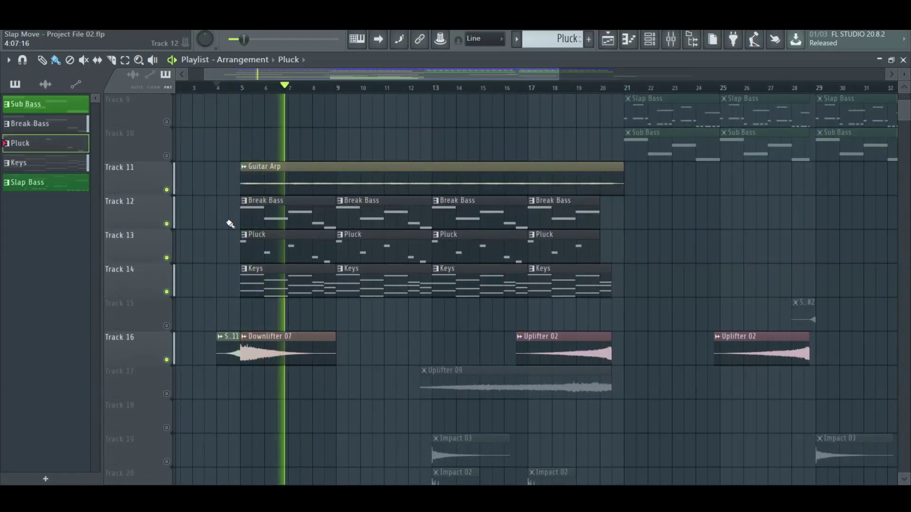
pyautogui.scroll(4, 230, 223)
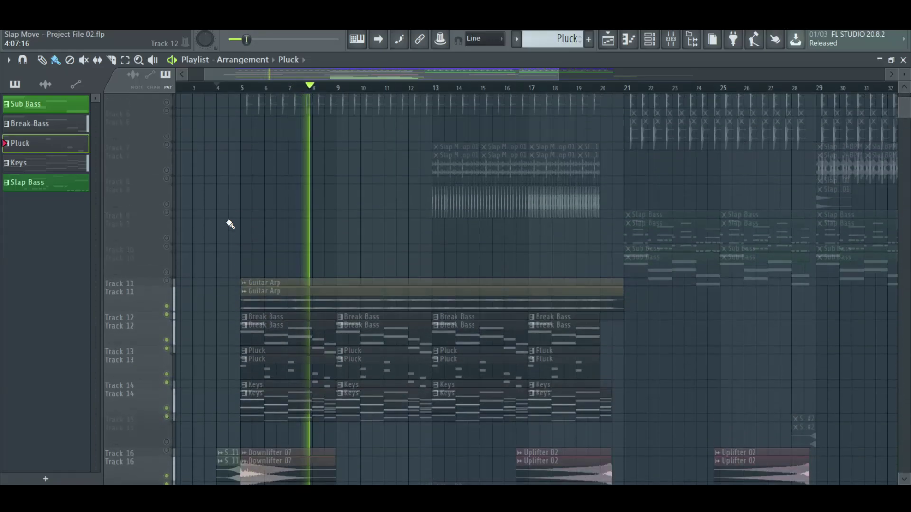
pyautogui.scroll(2, 252, 177)
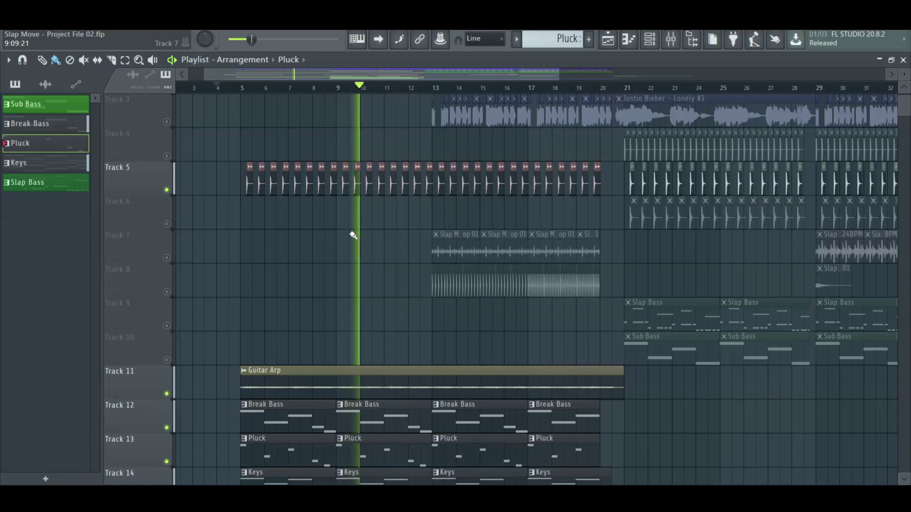
pyautogui.scroll(-1, 354, 235)
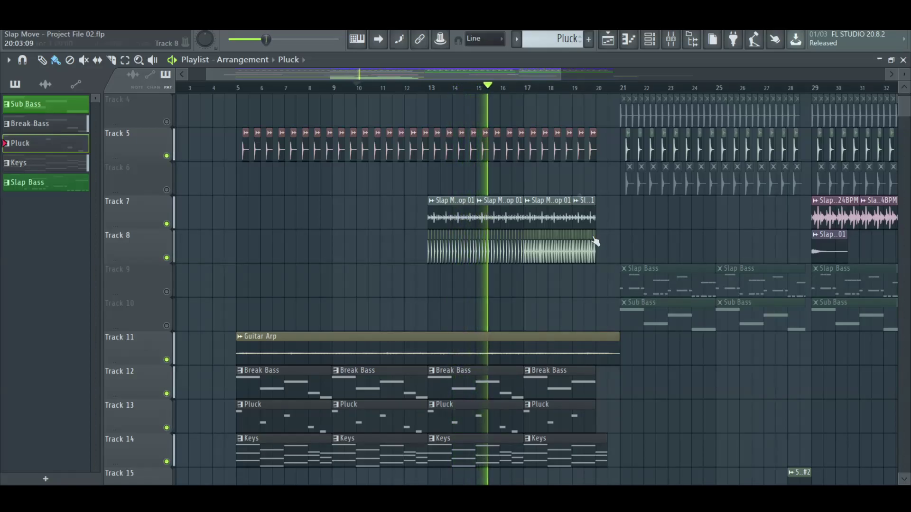
# Step: Adjust the playlist around Slap loop Tracks 7 and 8 and bring up the Drop Bass Serum patch
pyautogui.moveTo(510, 75); pyautogui.dragTo(548, 83)
pyautogui.scroll(-2, 549, 213)
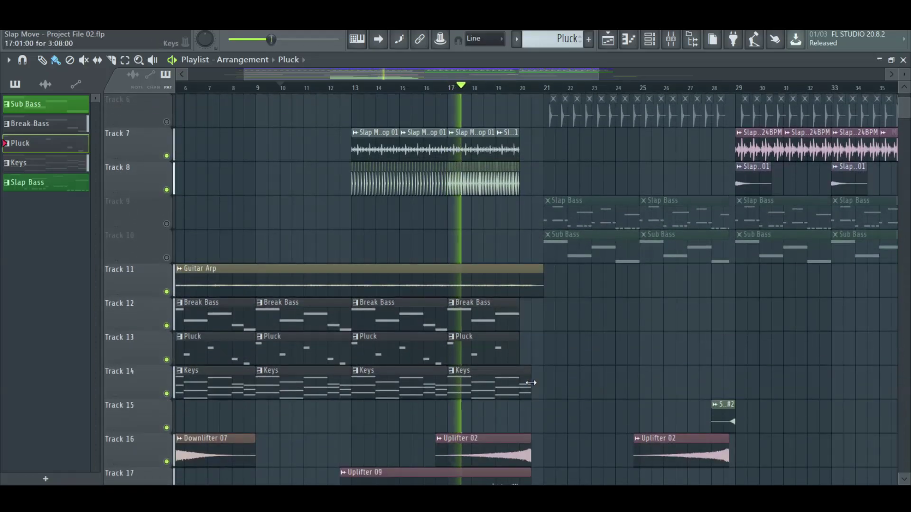
pyautogui.scroll(-1, 579, 362)
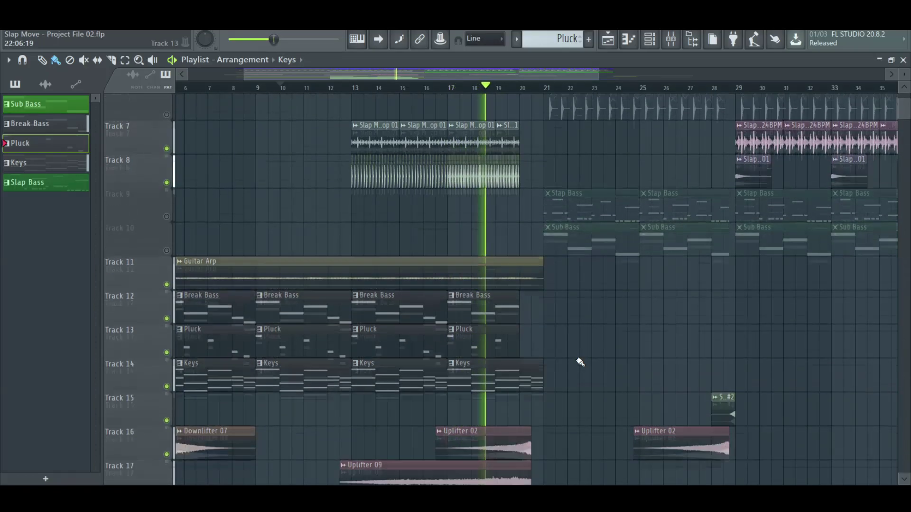
pyautogui.scroll(1, 579, 361)
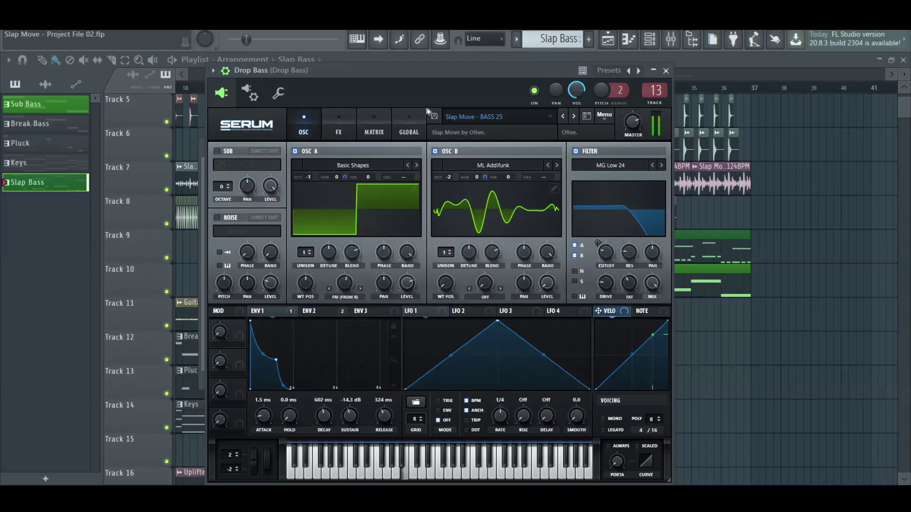
# Step: Close the Drop Bass Serum and review the Sylenth1 #3 bass patch
pyautogui.moveTo(404, 68); pyautogui.dragTo(389, 58)
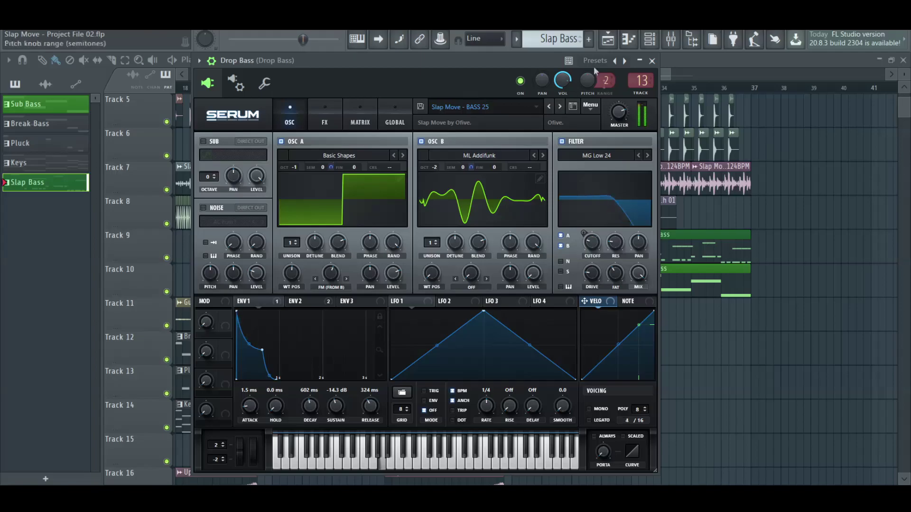
pyautogui.click(651, 60)
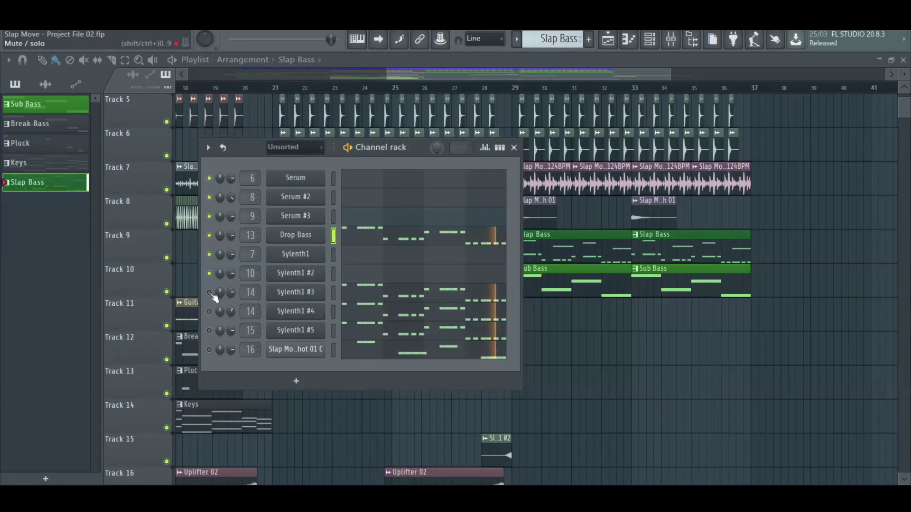
pyautogui.click(295, 293)
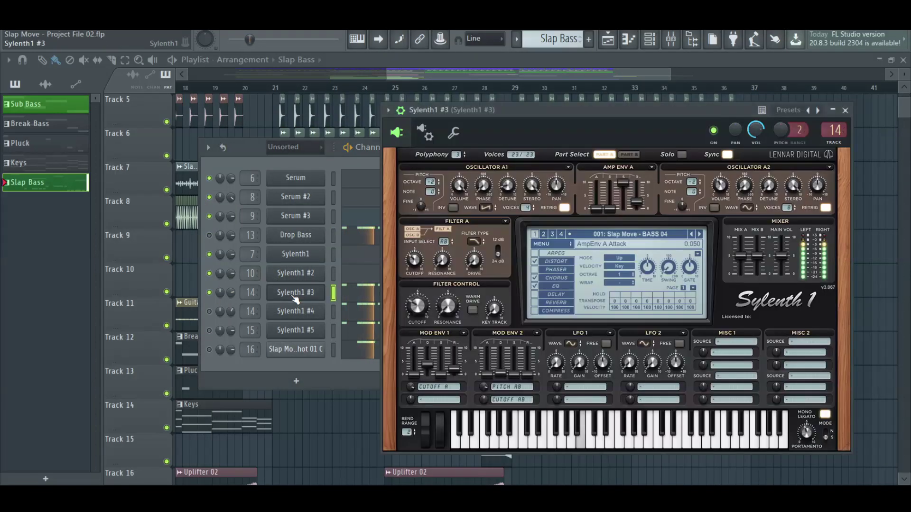
pyautogui.moveTo(598, 113); pyautogui.dragTo(442, 116)
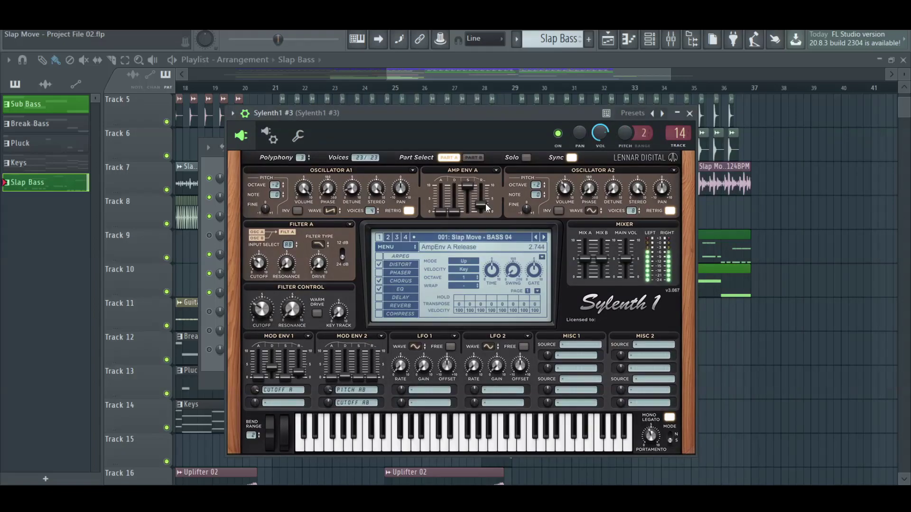
pyautogui.click(688, 114)
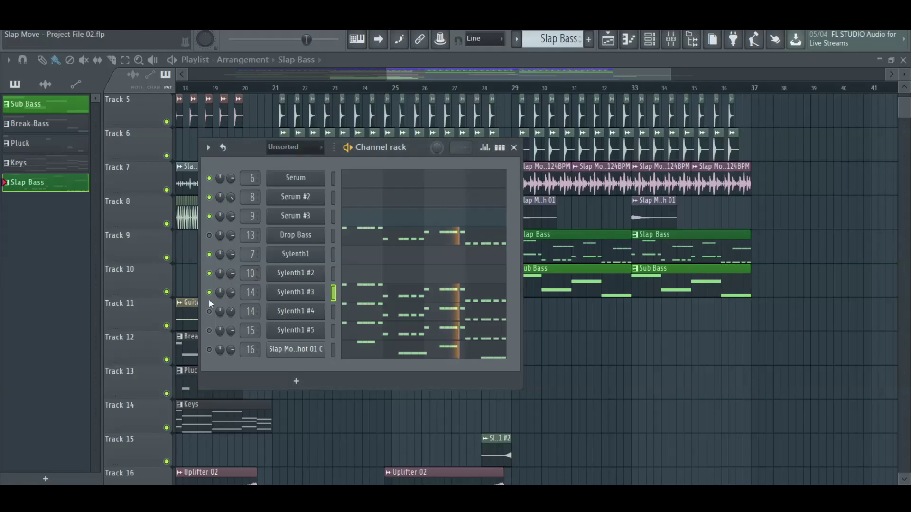
# Step: Review the Sylenth1 #4 and #5 bass patches, closing each afterward
pyautogui.click(286, 317)
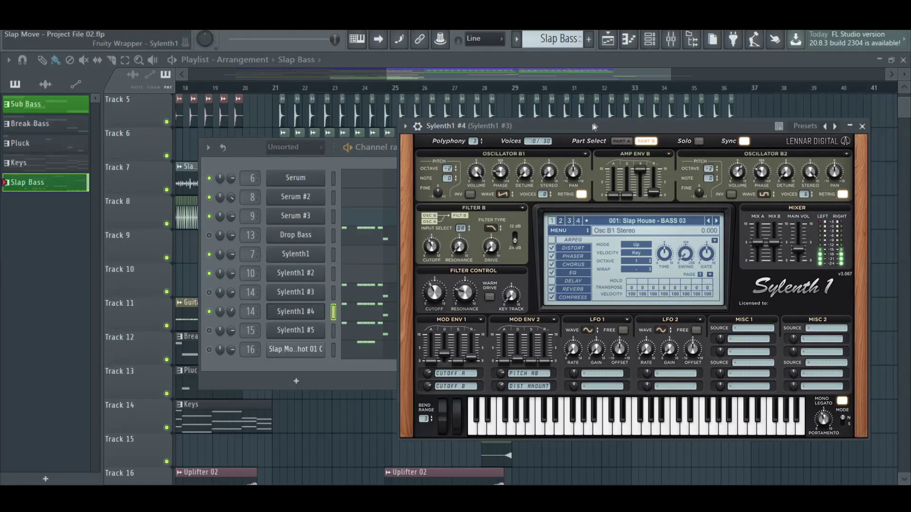
pyautogui.moveTo(593, 127); pyautogui.dragTo(351, 135)
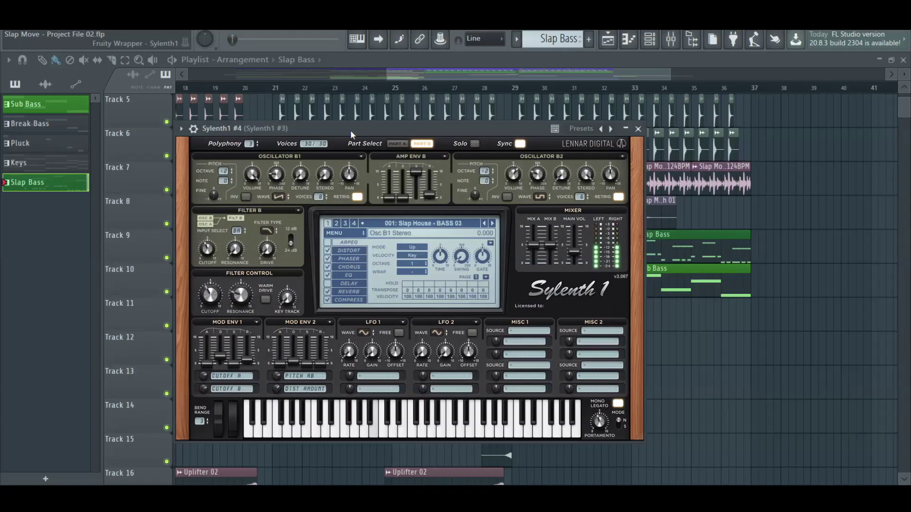
pyautogui.click(638, 129)
pyautogui.click(301, 337)
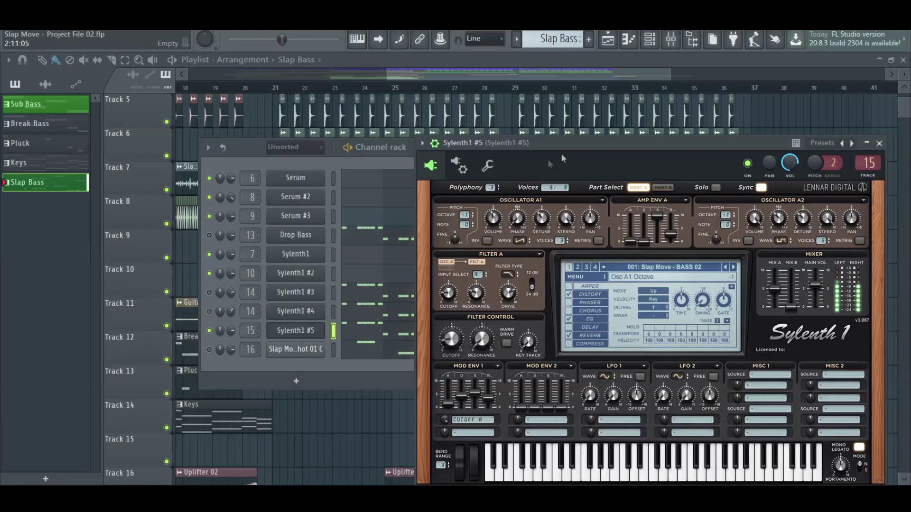
pyautogui.moveTo(633, 149); pyautogui.dragTo(382, 119)
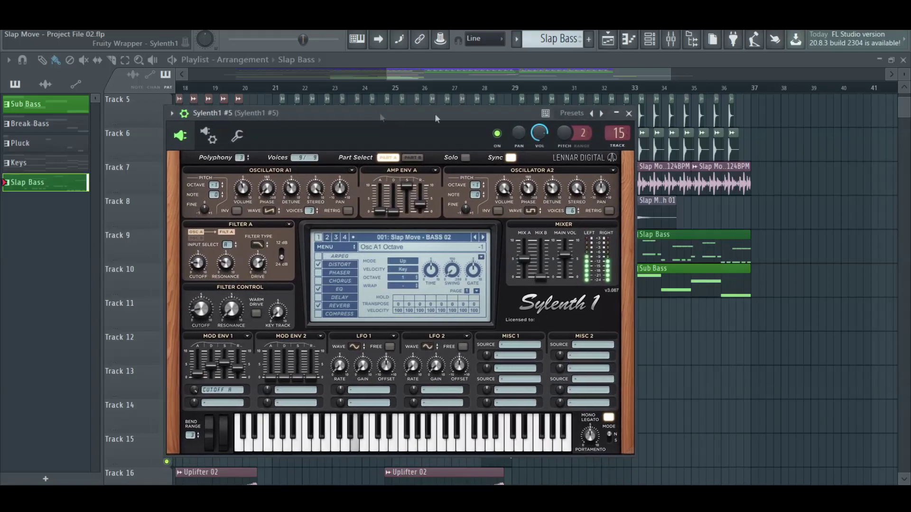
pyautogui.click(628, 114)
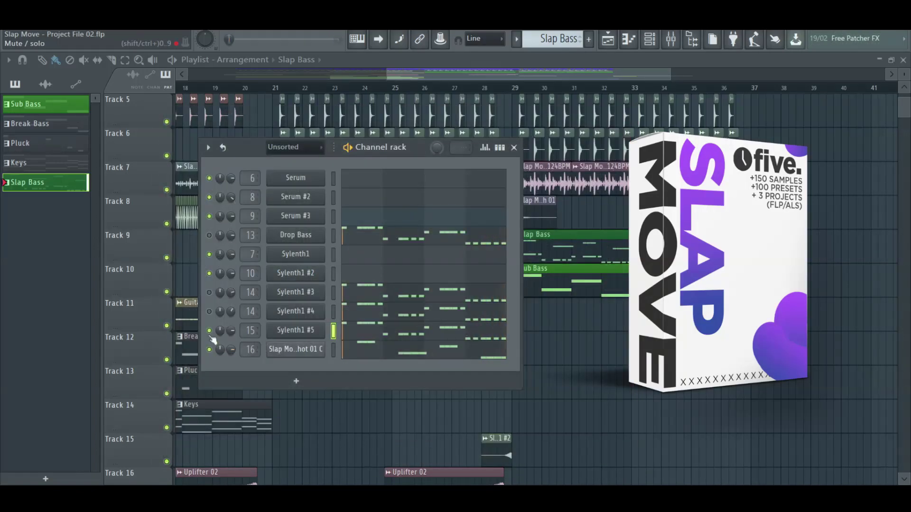
# Step: Open the One Shot 01 C sampler and move its window aside
pyautogui.click(324, 353)
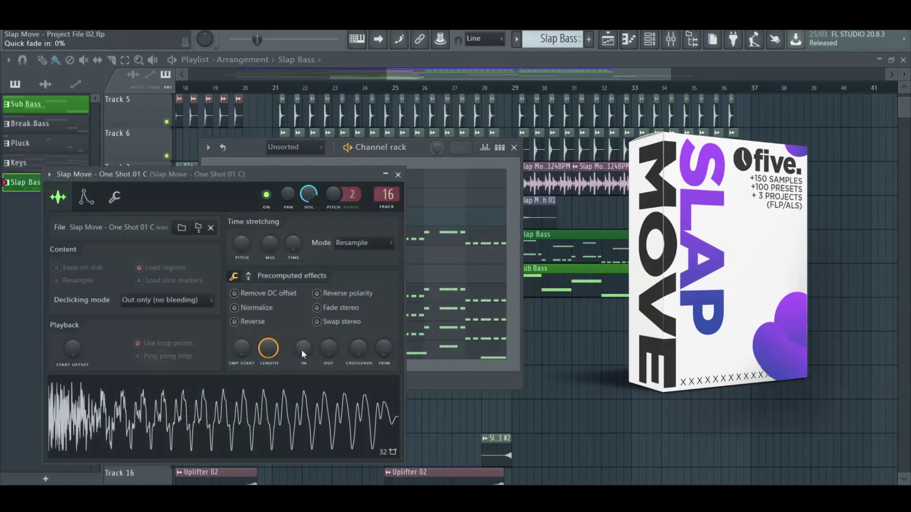
pyautogui.moveTo(249, 183); pyautogui.dragTo(437, 166)
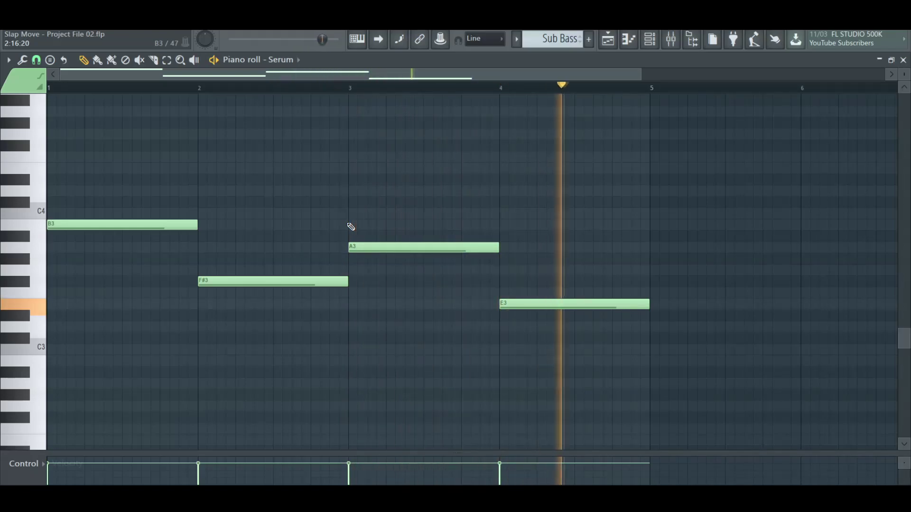
# Step: Stop playback of the B3, F#3, A3, E3 Sub Bass line
pyautogui.press('space')
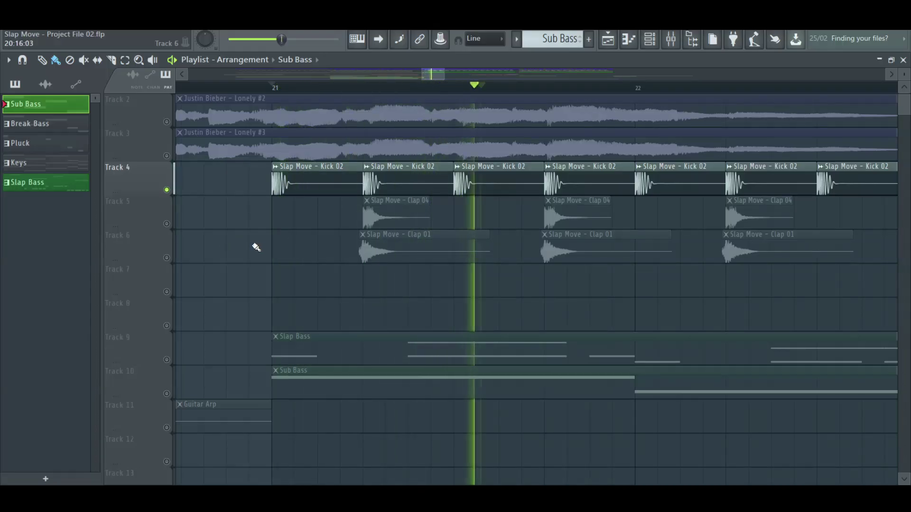
# Step: Unmute the Clap 04, Clap 01, crash and drum loop tracks (5, 6, 8, 7)
pyautogui.scroll(-5, 249, 241)
pyautogui.click(166, 225)
pyautogui.click(167, 258)
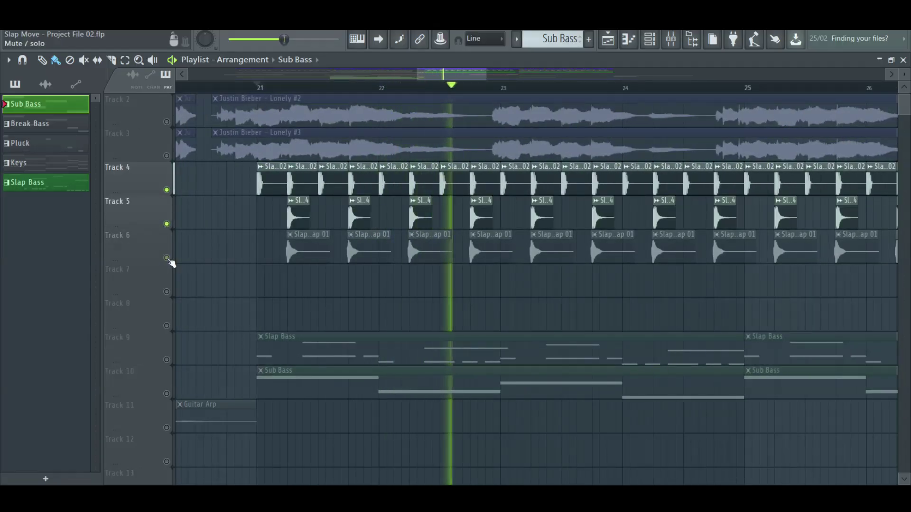
pyautogui.scroll(-5, 271, 258)
pyautogui.scroll(-1, 270, 257)
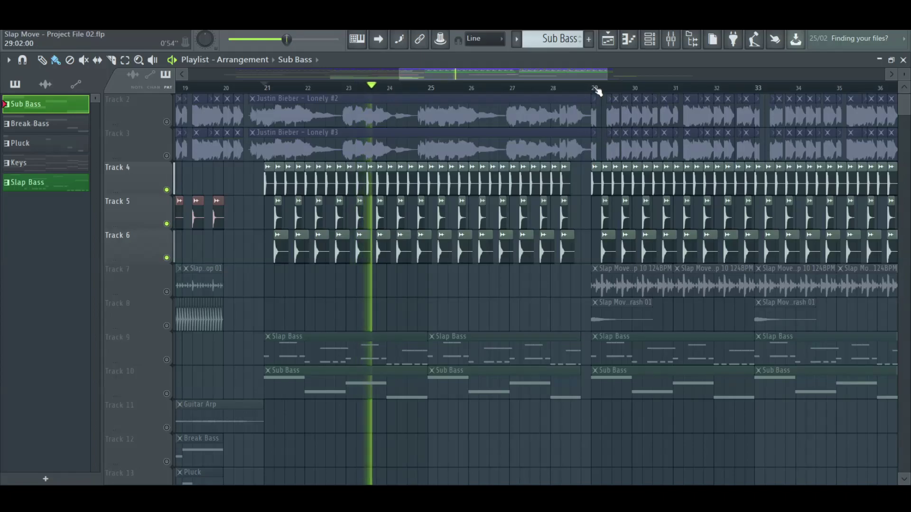
pyautogui.click(166, 326)
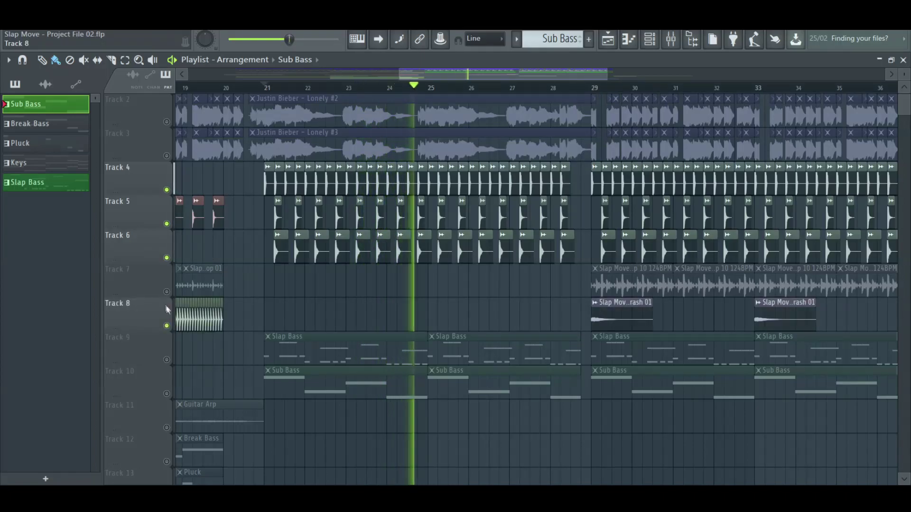
pyautogui.click(166, 292)
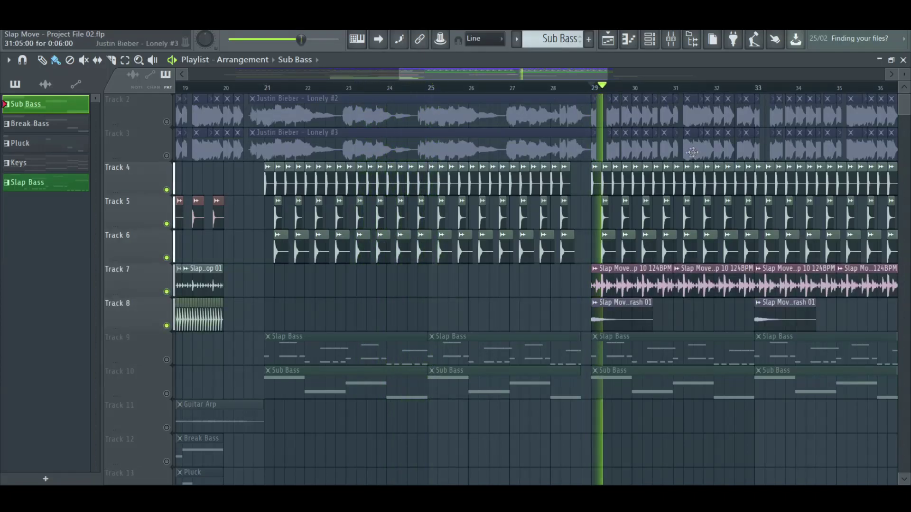
pyautogui.scroll(-1, 655, 175)
pyautogui.scroll(2, 774, 242)
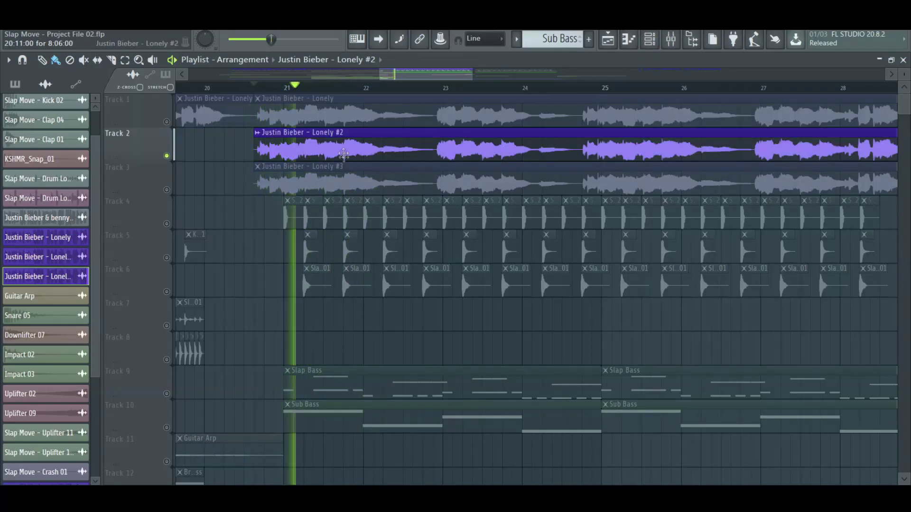
# Step: Raise the Lonely #2 vocal's LittleAlterBoy formant from 1.2 to 2.3 semitones
pyautogui.doubleClick(344, 153)
pyautogui.doubleClick(541, 142)
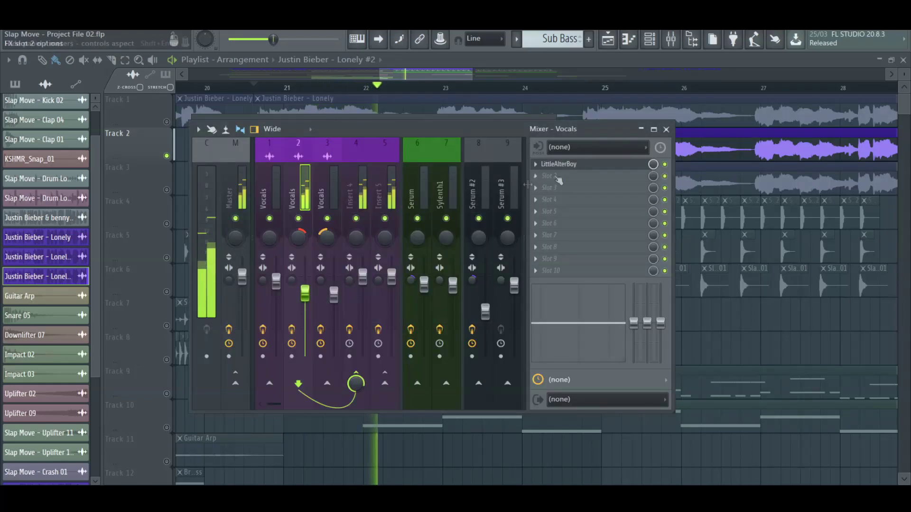
pyautogui.click(572, 164)
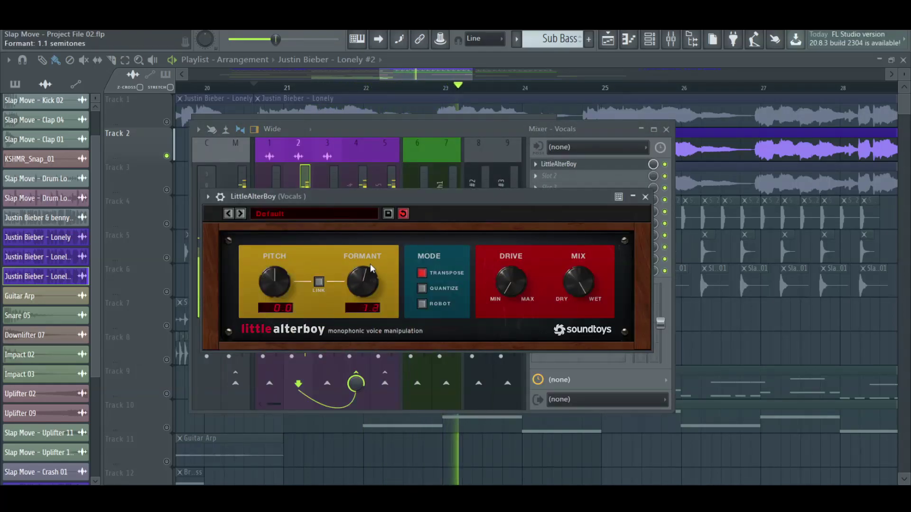
pyautogui.moveTo(370, 264); pyautogui.dragTo(371, 258)
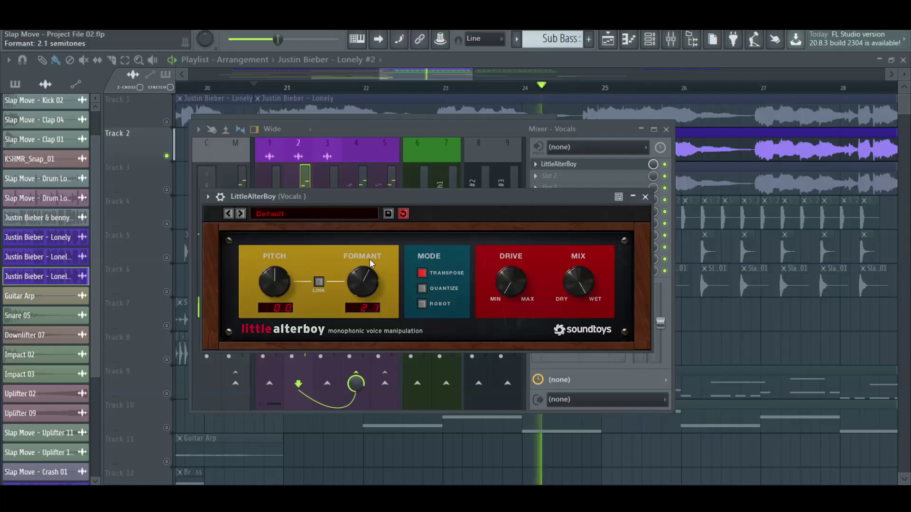
pyautogui.click(645, 197)
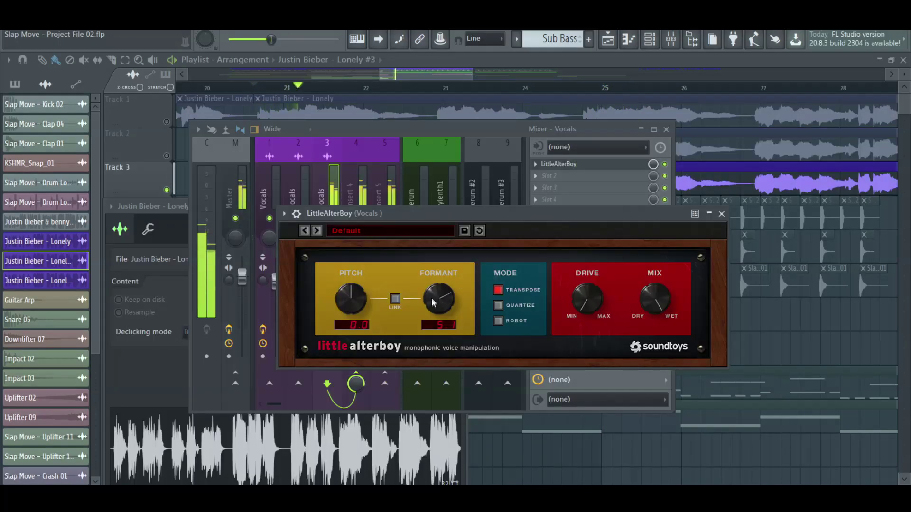
pyautogui.click(539, 61)
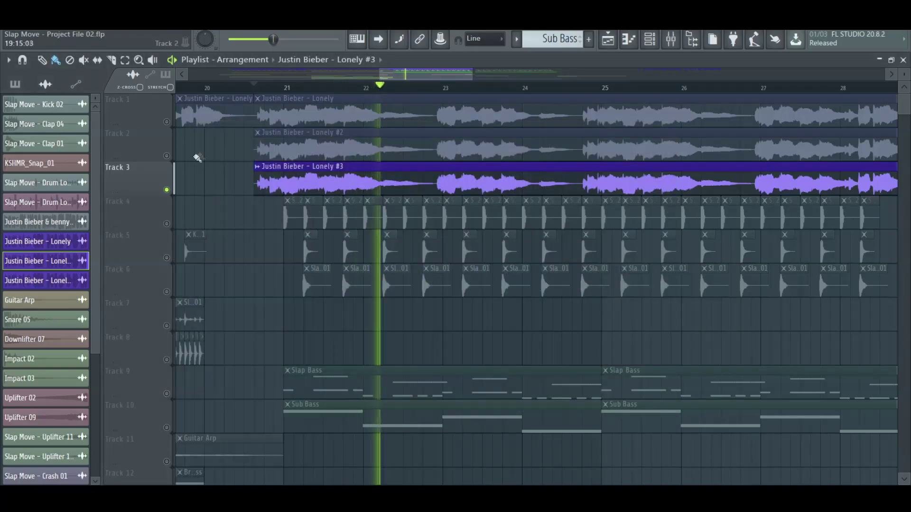
# Step: Unmute the Lonely #2 (Track 2) and original Lonely (Track 1) vocals, then restart playback
pyautogui.click(167, 156)
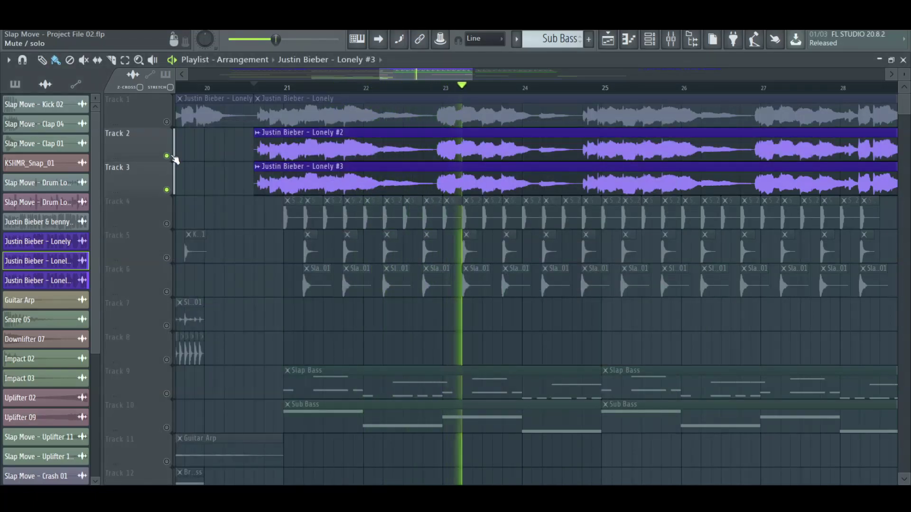
pyautogui.click(167, 123)
pyautogui.press('space')
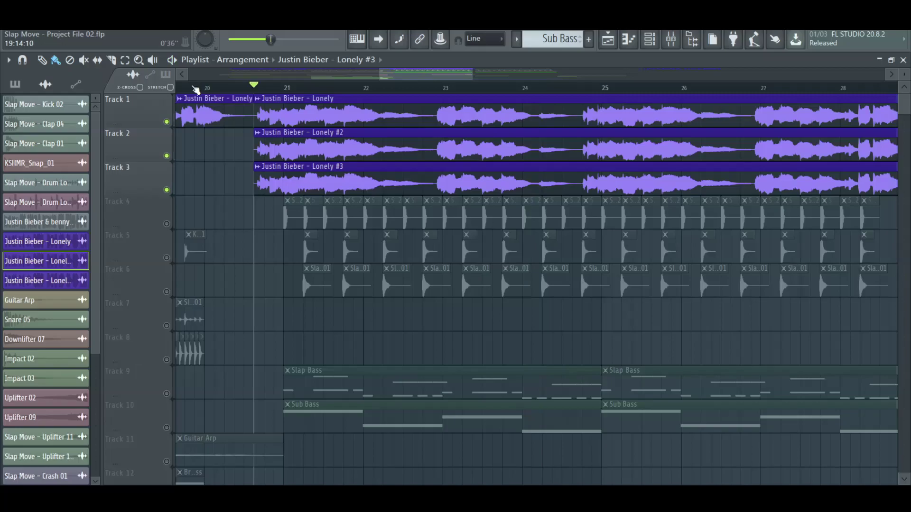
pyautogui.press('space')
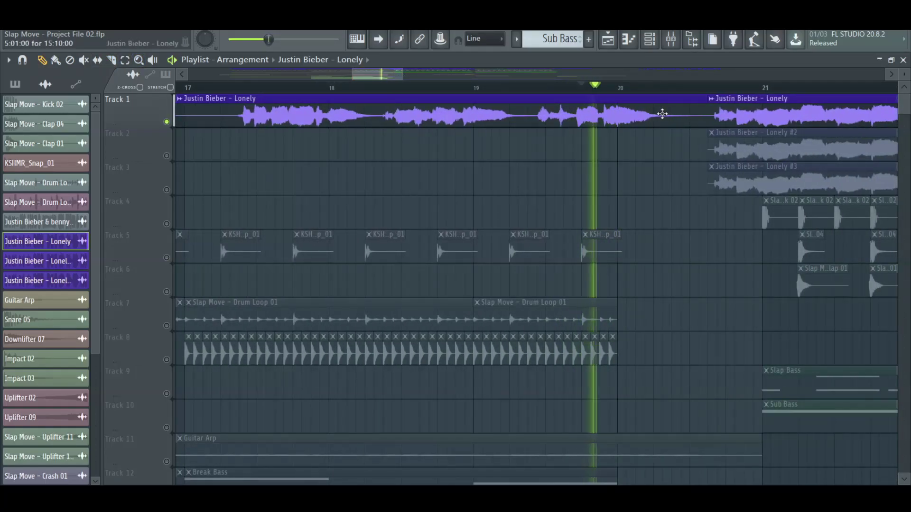
# Step: Scroll the Playlist to bars 29–35 to audition the soloed Lonely #2 vocal chops
pyautogui.scroll(2, 583, 112)
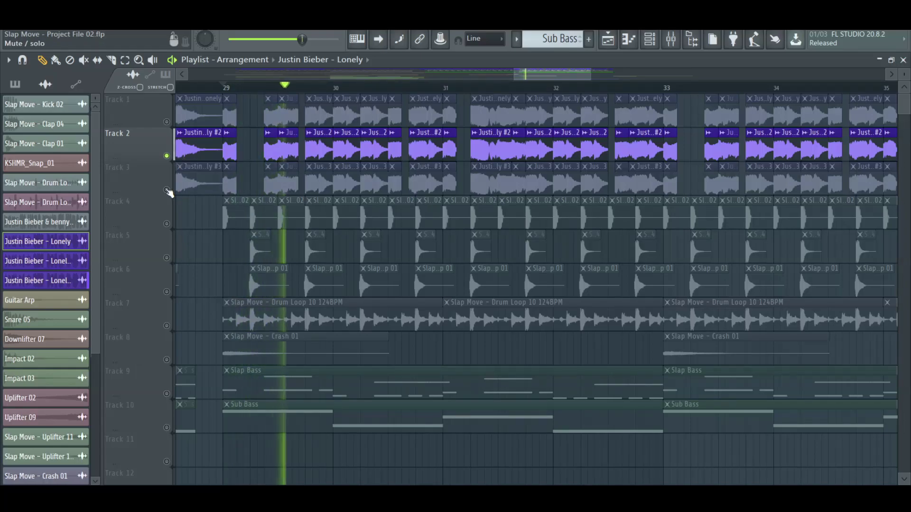
# Step: Solo the Lonely #3 layer, then unmute Lonely #2 and the original Lonely vocal tracks
pyautogui.rightClick(168, 160)
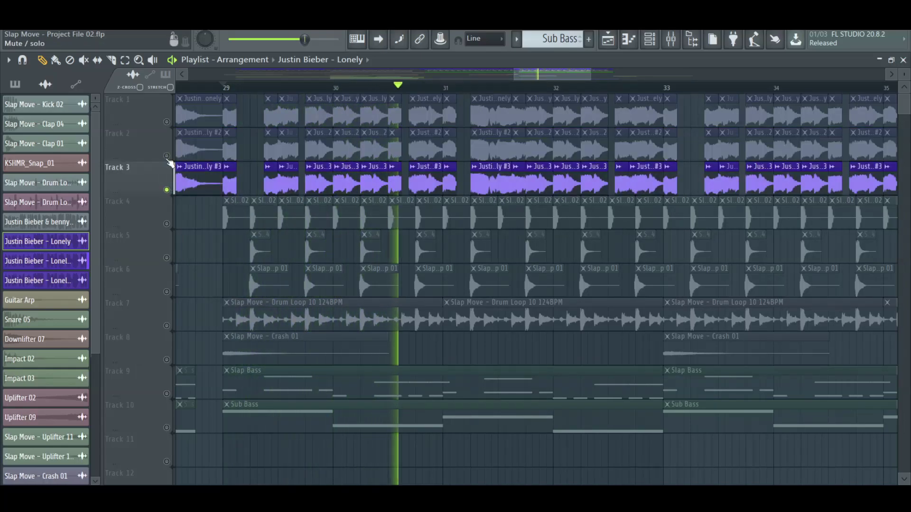
pyautogui.click(166, 156)
pyautogui.click(166, 122)
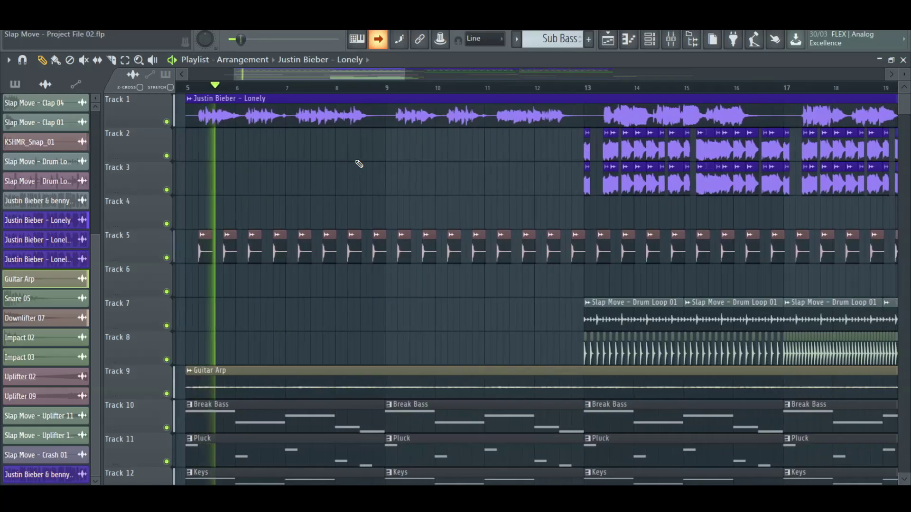
# Step: Scroll down the Playlist to review the arrangement from vocals and drums to the risers and impacts
pyautogui.scroll(-3, 359, 164)
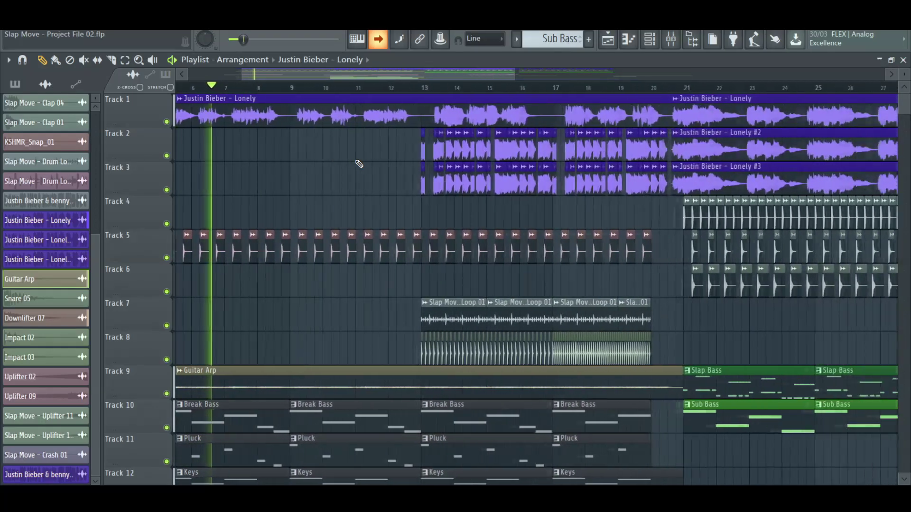
pyautogui.scroll(-1, 359, 164)
pyautogui.scroll(-5, 359, 164)
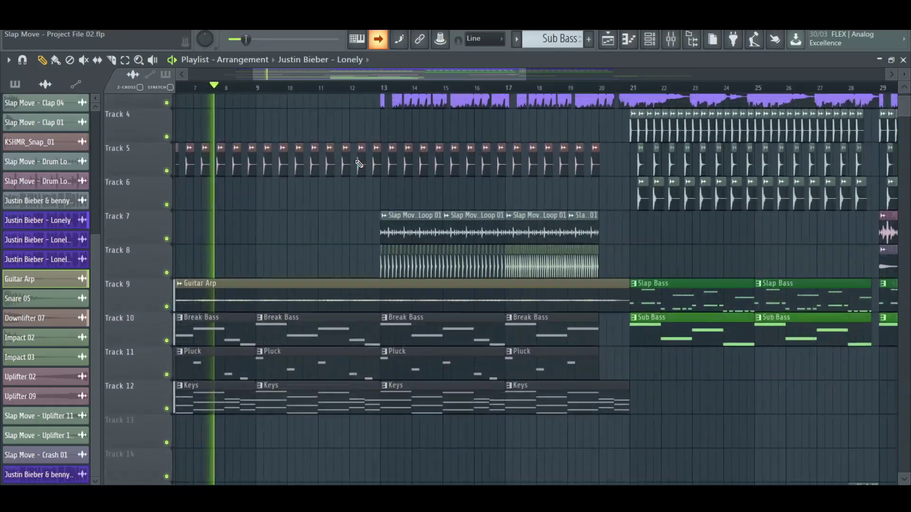
pyautogui.scroll(-3, 359, 164)
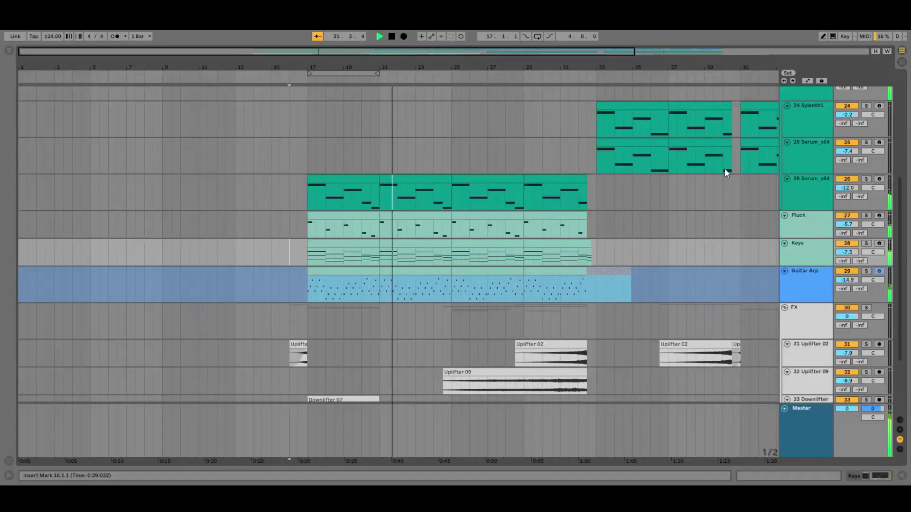
# Step: Fold the Sub group and unfold Drums to show the Slap Move, KSHMR and Snare 05 tracks
pyautogui.scroll(4, 724, 168)
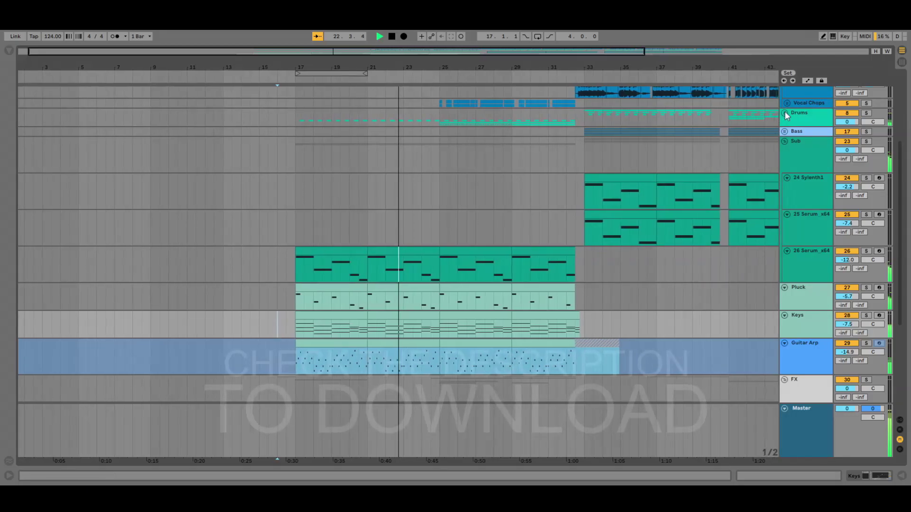
pyautogui.click(784, 141)
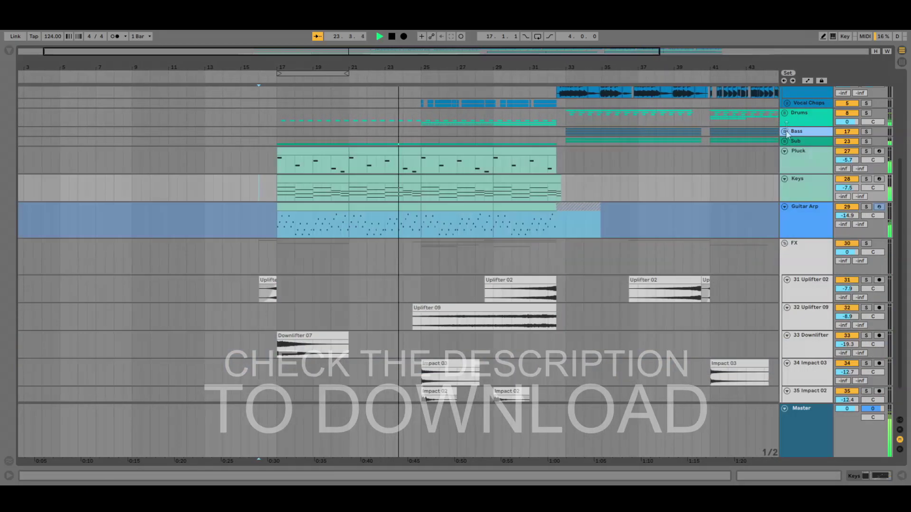
pyautogui.click(785, 112)
pyautogui.scroll(-4, 697, 209)
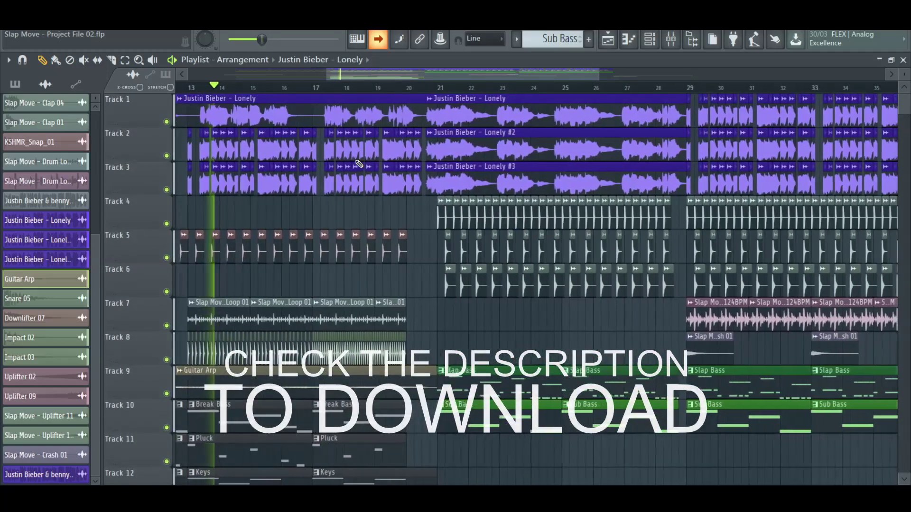
# Step: Scroll through the full arrangement during playback, from the stacked Lonely vocals down to the Uplifter and Impact clips
pyautogui.scroll(-4, 359, 164)
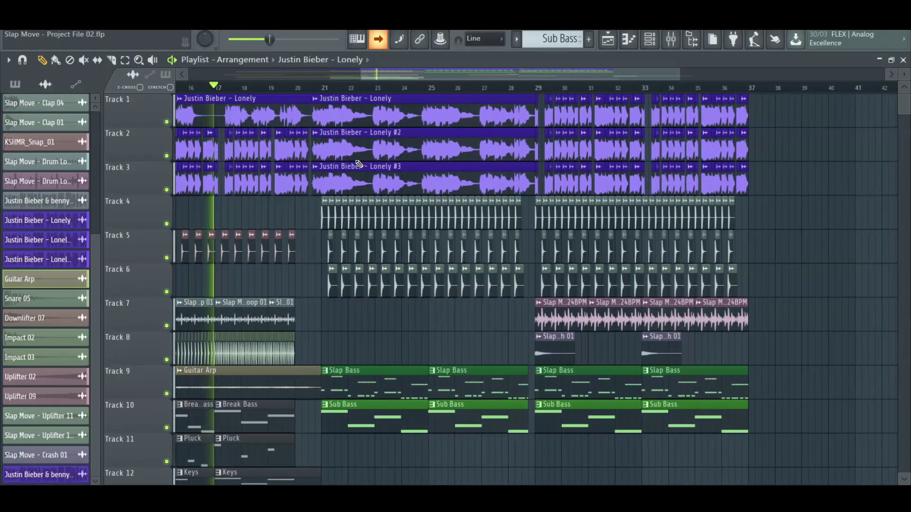
pyautogui.scroll(-4, 359, 163)
pyautogui.scroll(-4, 359, 164)
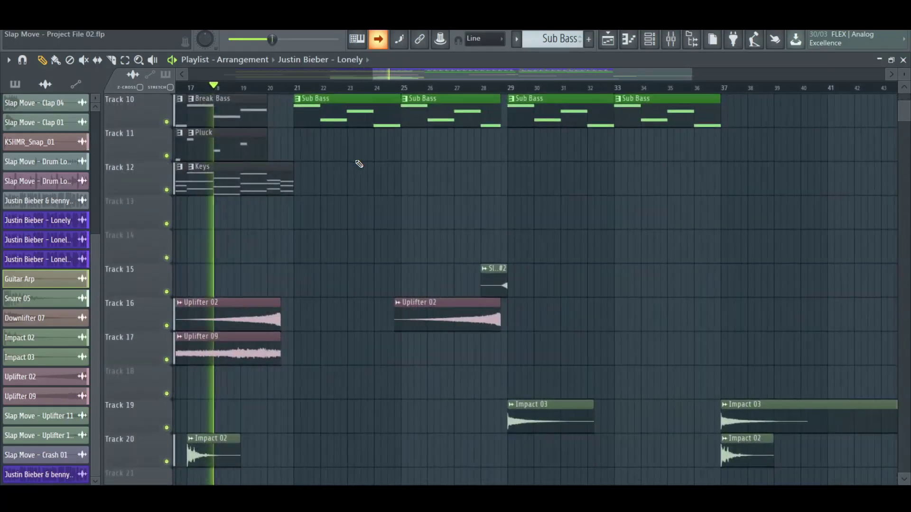
pyautogui.scroll(5, 360, 163)
pyautogui.scroll(4, 359, 164)
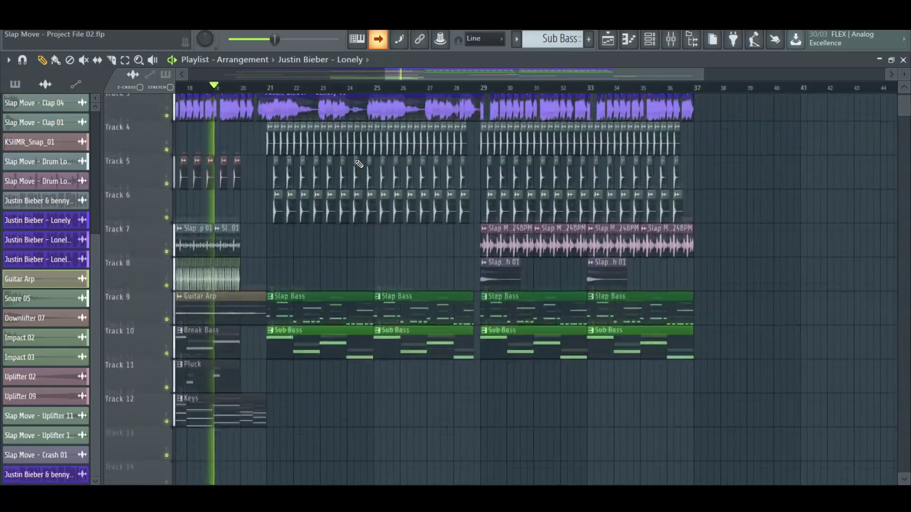